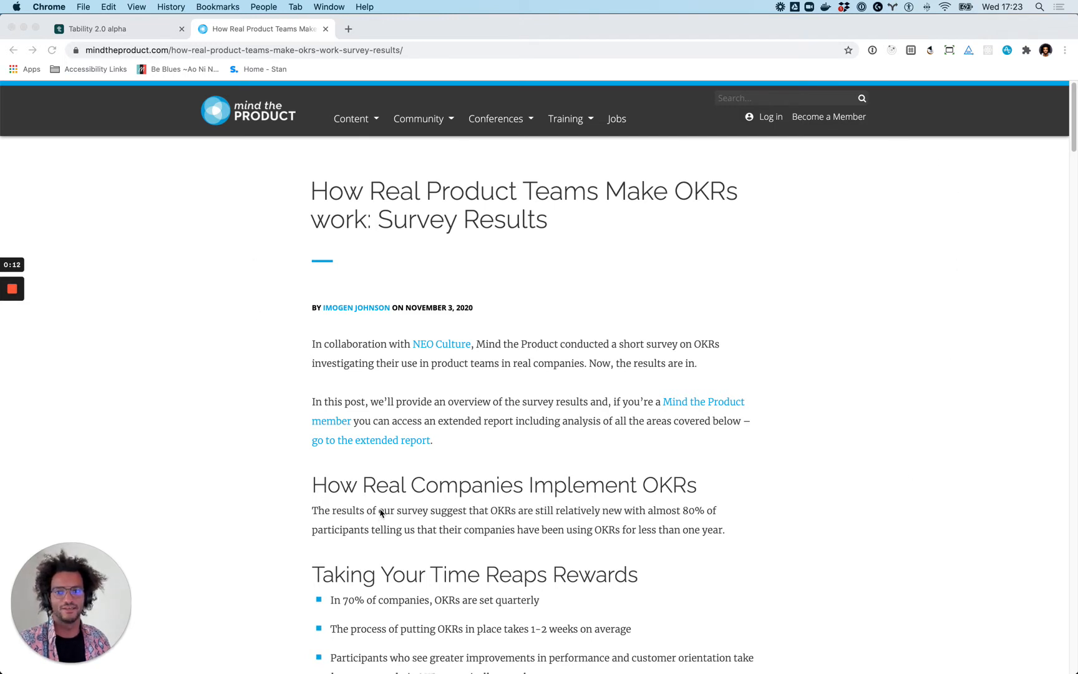
Read through the Mind the Product survey article on how product teams use OKRs, down to its top take-aways.
{"action": "scroll", "coordinate": [775, 505], "scroll_direction": "down", "scroll_amount": 1}
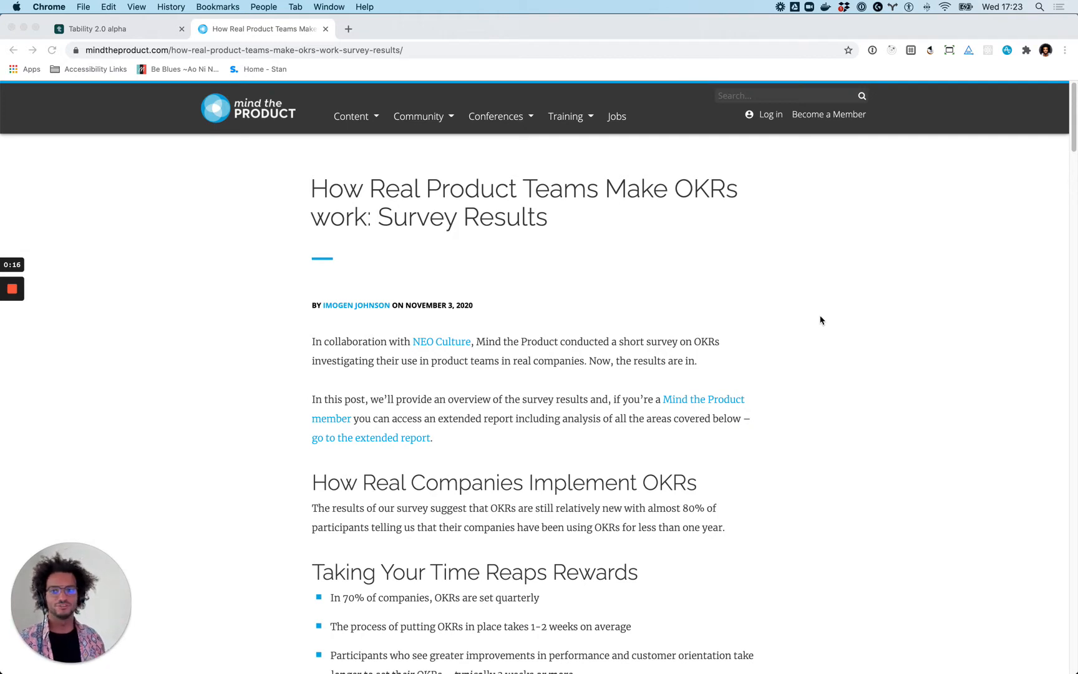
{"action": "scroll", "coordinate": [783, 325], "scroll_direction": "down", "scroll_amount": 5}
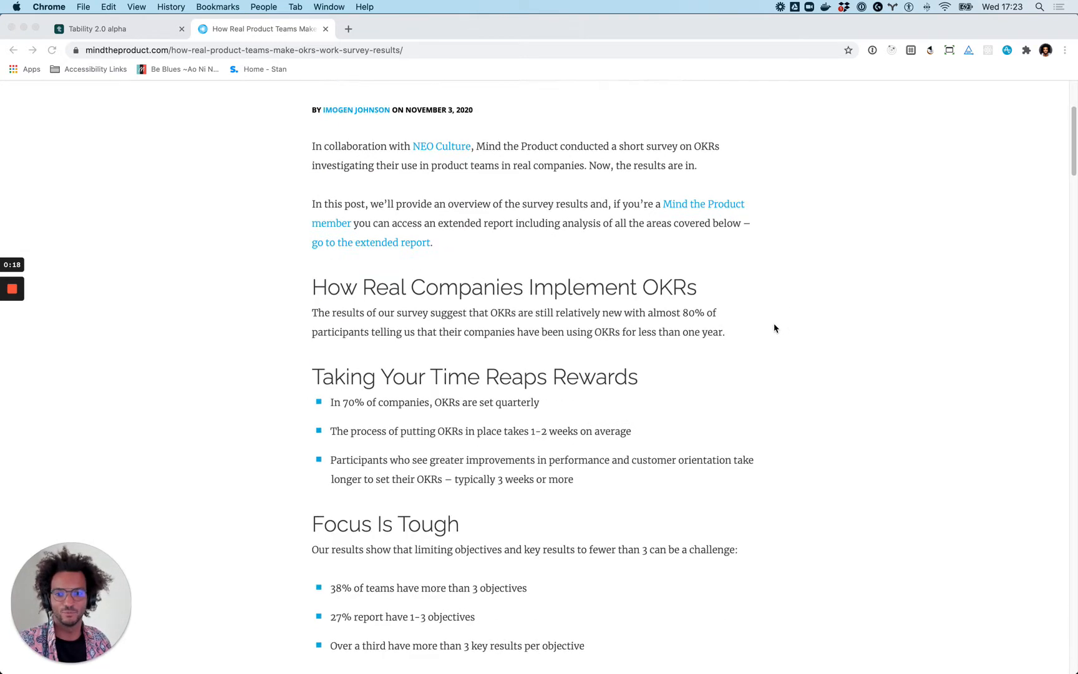
{"action": "scroll", "coordinate": [775, 329], "scroll_direction": "down", "scroll_amount": 5}
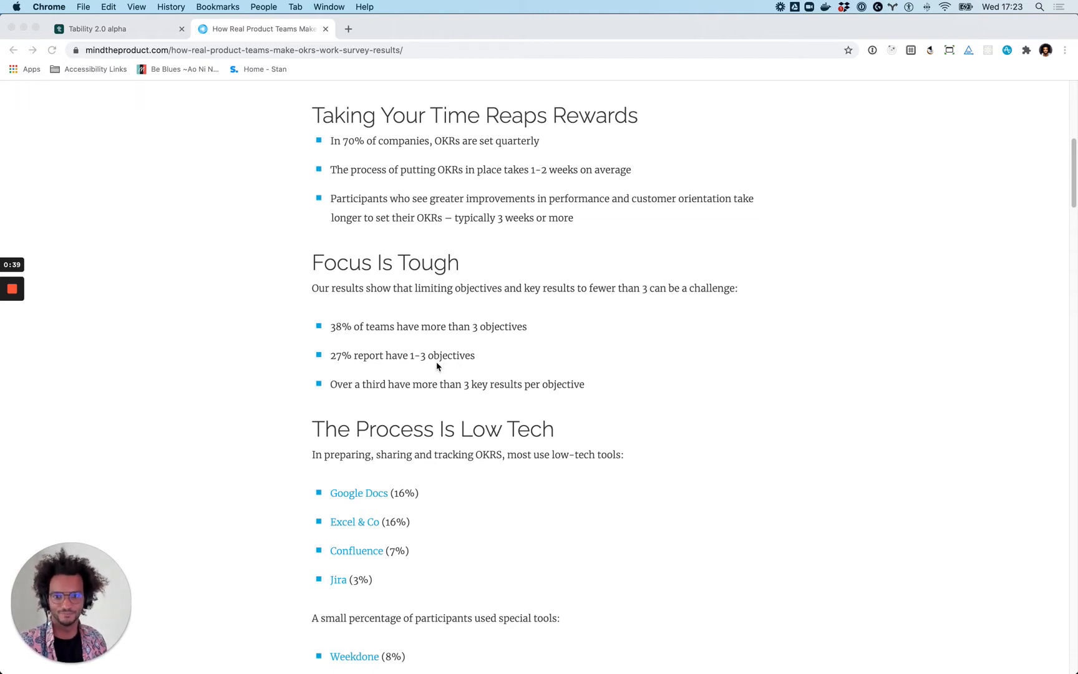
{"action": "scroll", "coordinate": [437, 366], "scroll_direction": "down", "scroll_amount": 1}
{"action": "scroll", "coordinate": [437, 366], "scroll_direction": "down", "scroll_amount": 10}
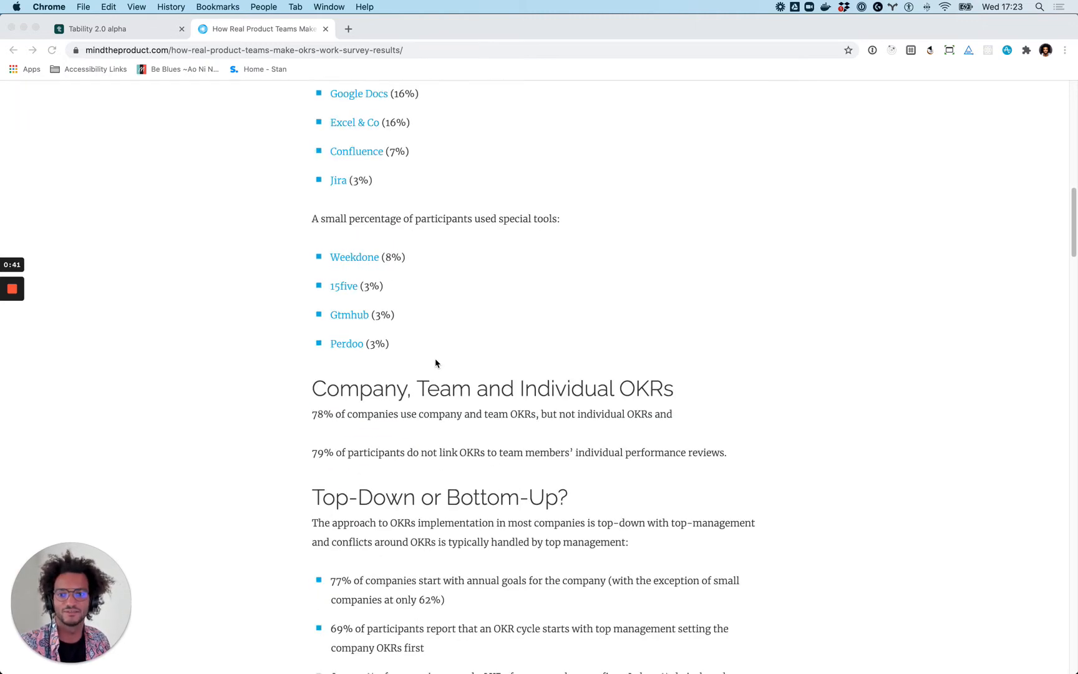
{"action": "scroll", "coordinate": [435, 362], "scroll_direction": "down", "scroll_amount": 20}
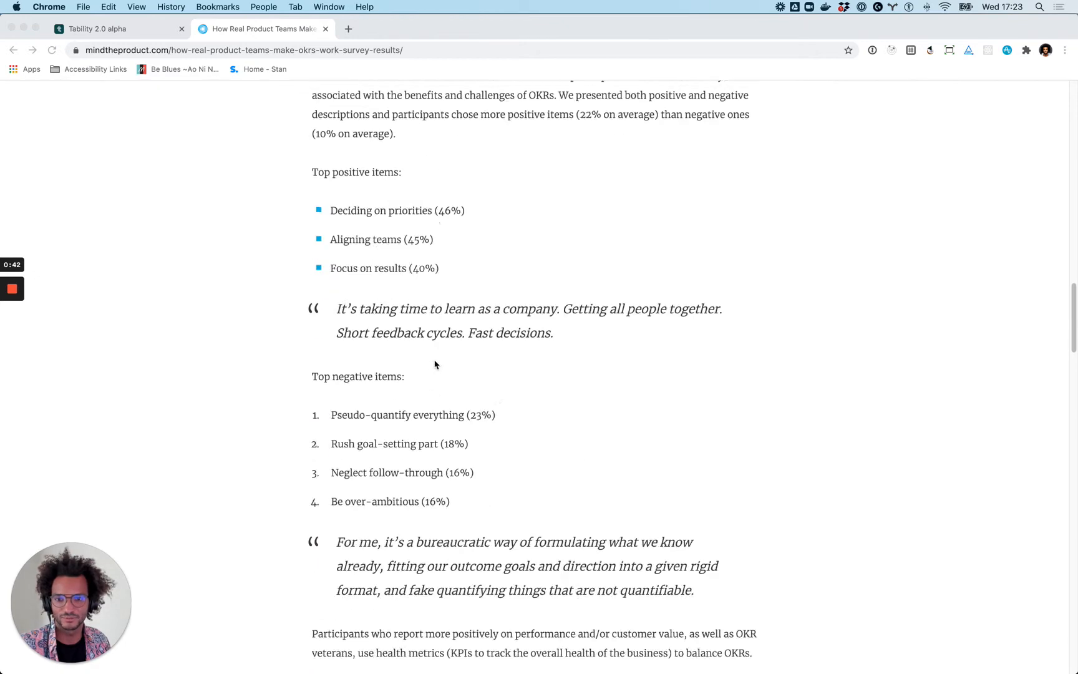
{"action": "scroll", "coordinate": [435, 364], "scroll_direction": "down", "scroll_amount": 3}
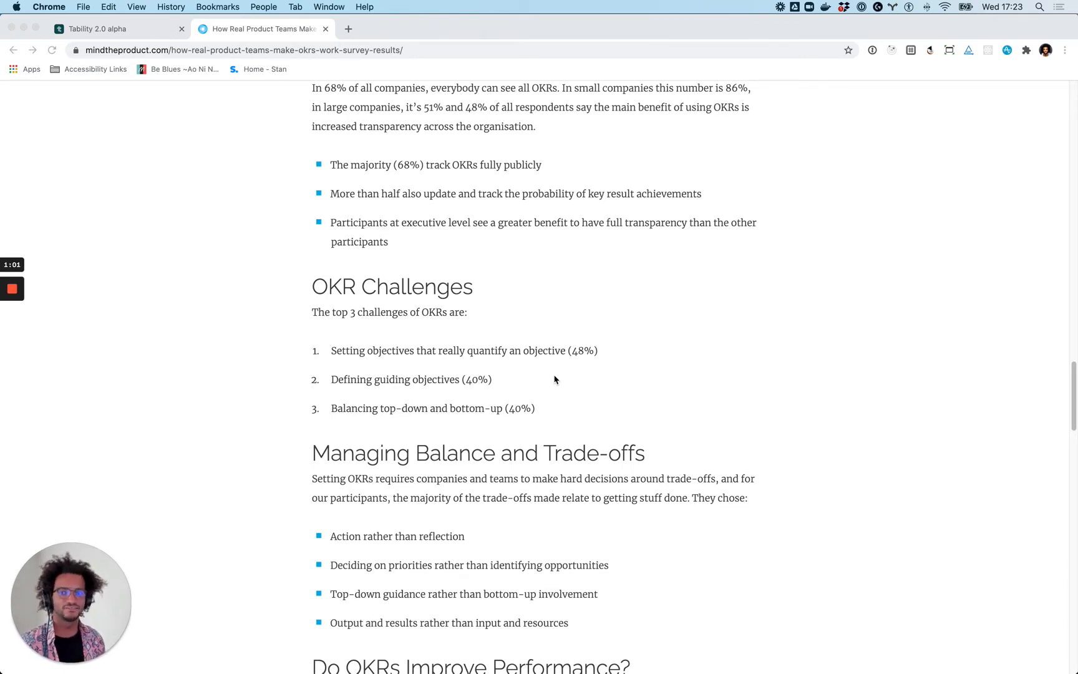
{"action": "scroll", "coordinate": [590, 381], "scroll_direction": "down", "scroll_amount": 8}
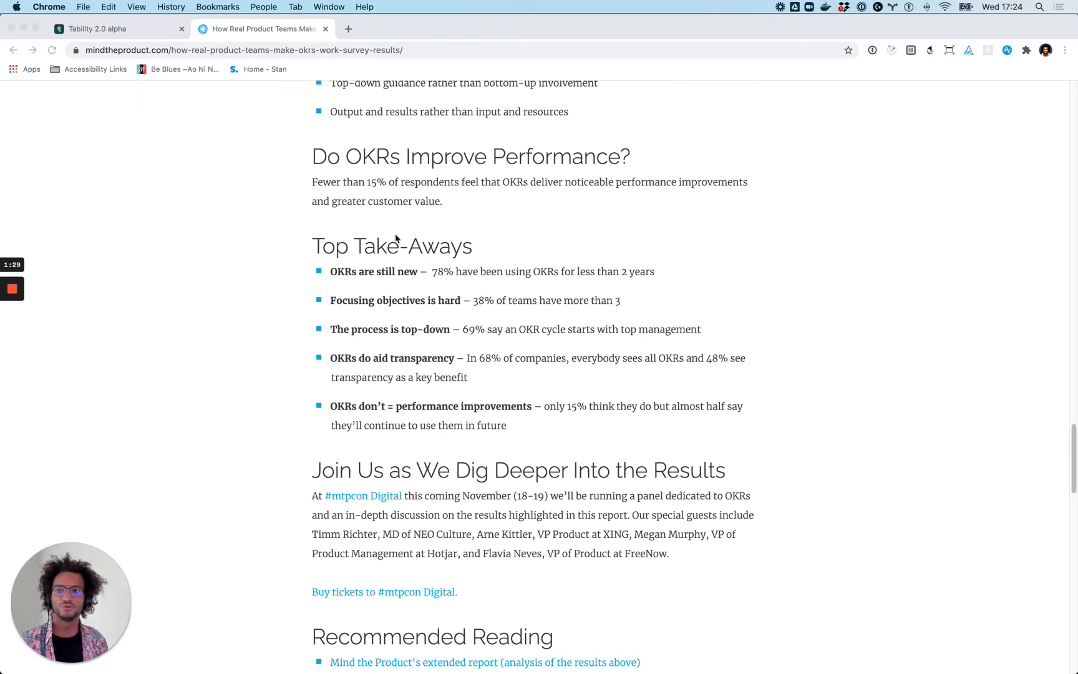
Switch to Tability and create a blank plan with the objective "Build a V2 that helps people set better goals".
{"action": "left_click", "coordinate": [137, 30]}
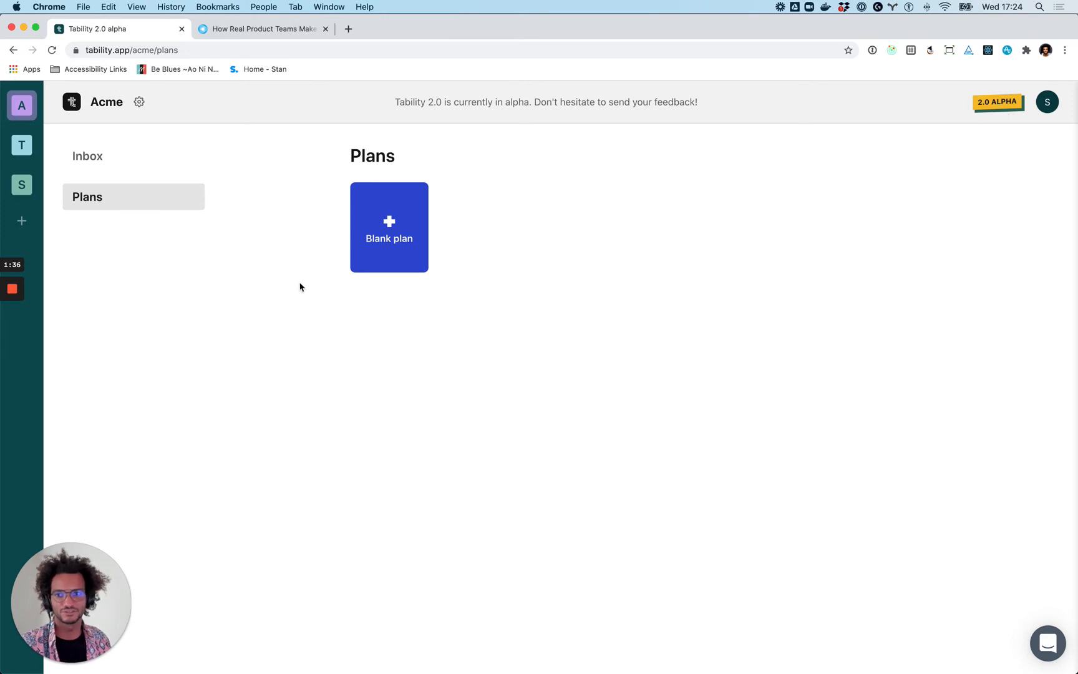
{"action": "left_click", "coordinate": [402, 233]}
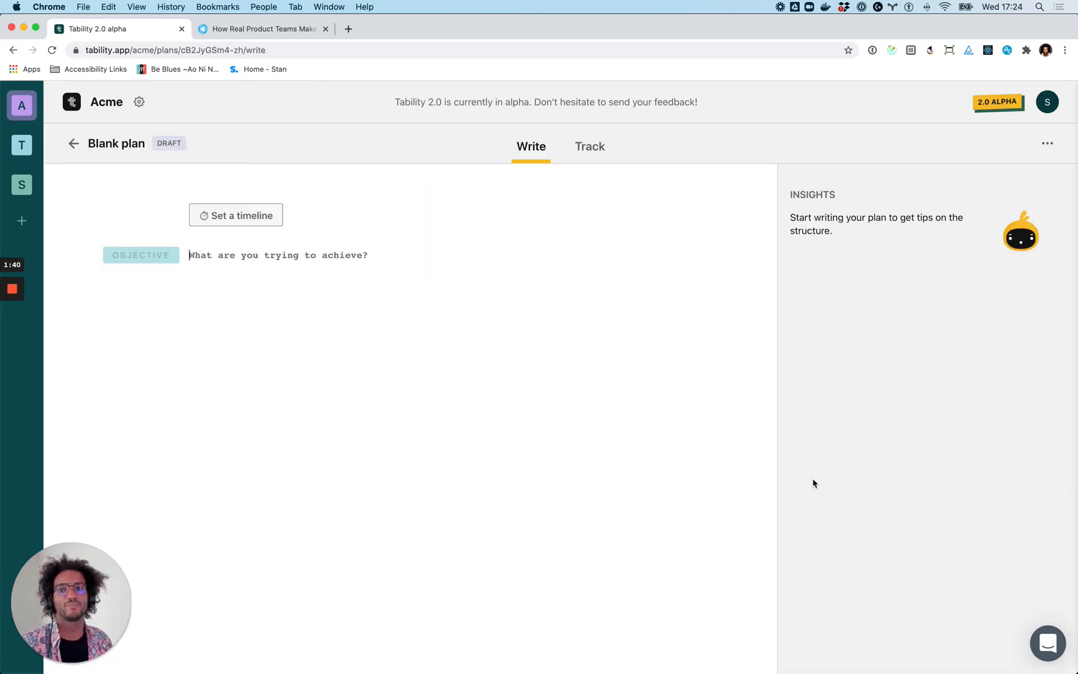
{"action": "left_click", "coordinate": [233, 255]}
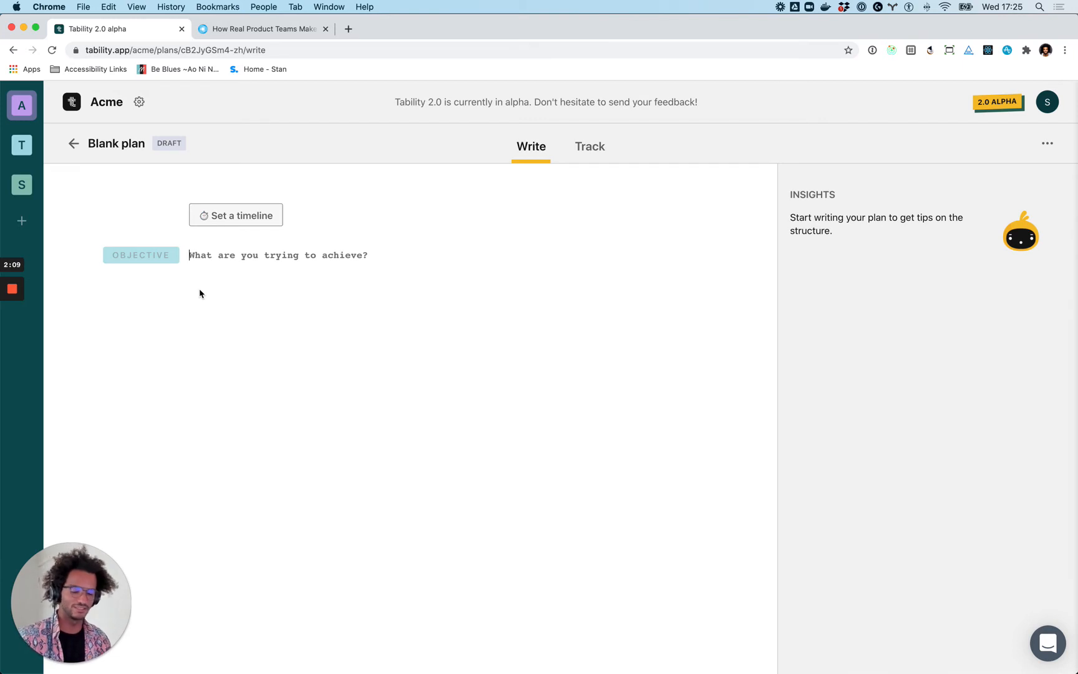
{"action": "type", "text": "Build a v"}
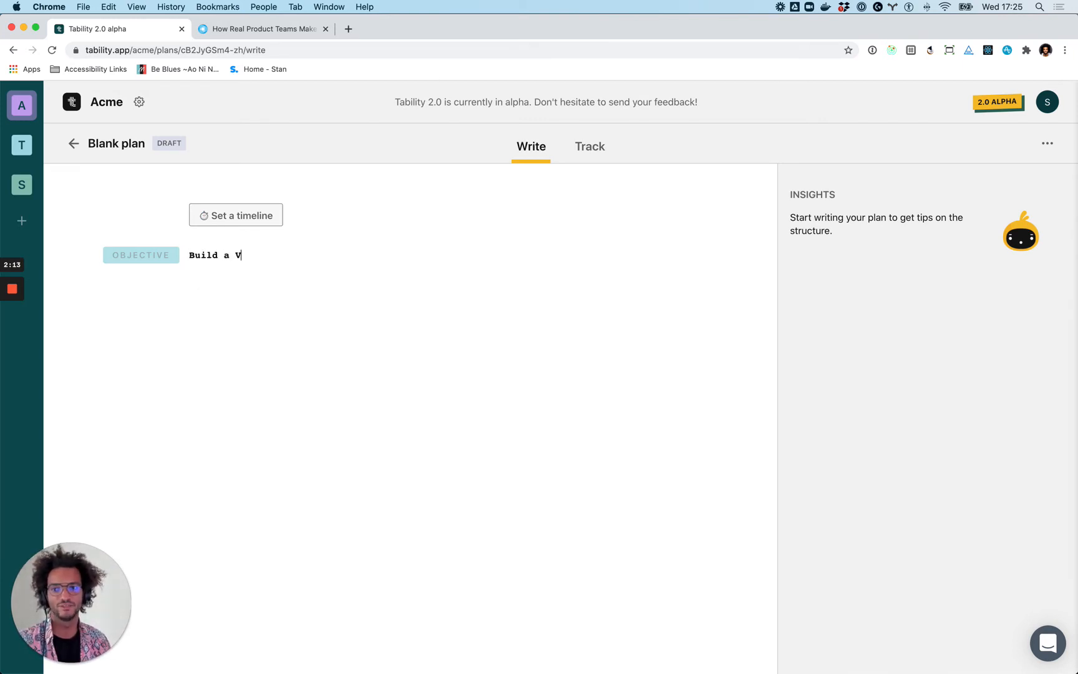
{"action": "type", "text": "2 that helps peo"}
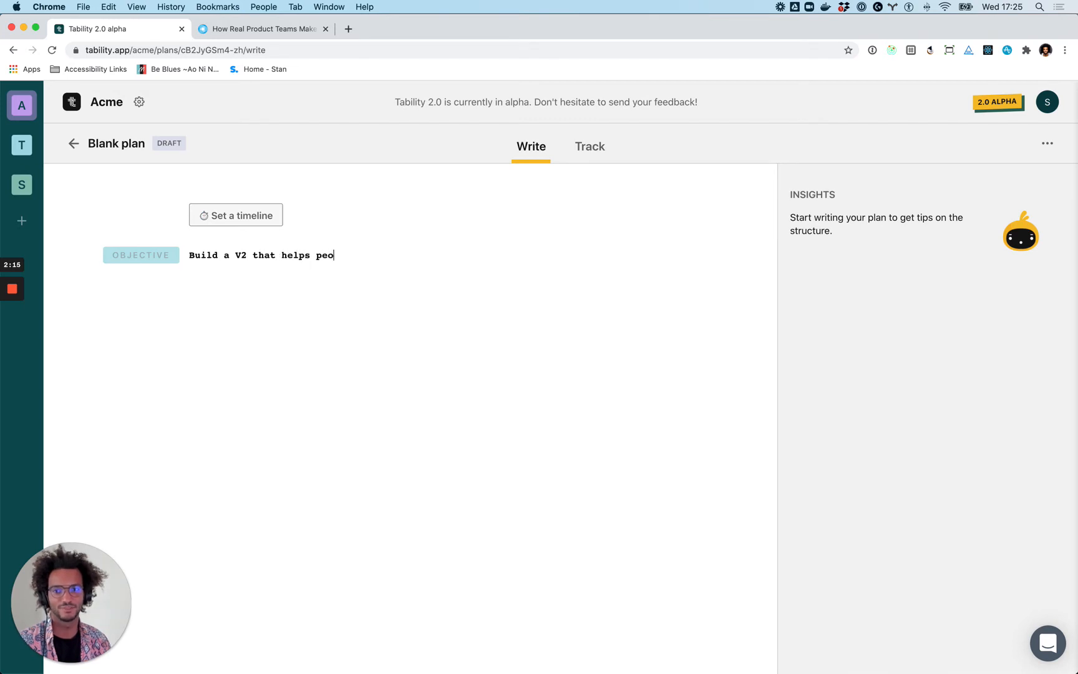
{"action": "type", "text": "ple set better g"}
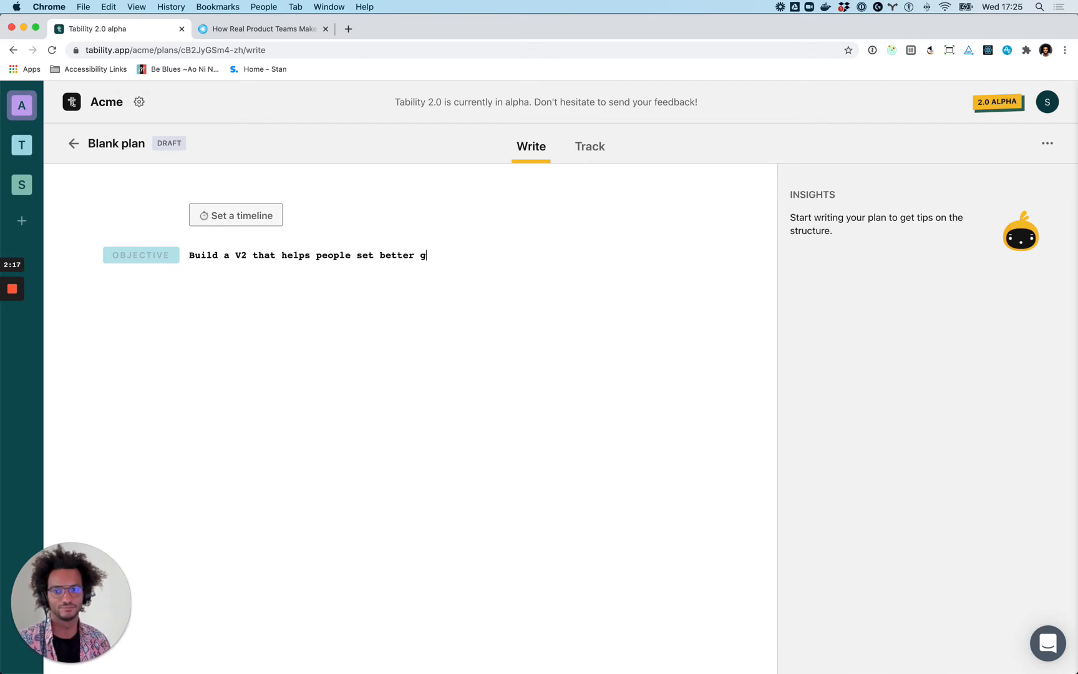
{"action": "type", "text": "oals"}
{"action": "key", "text": "Return"}
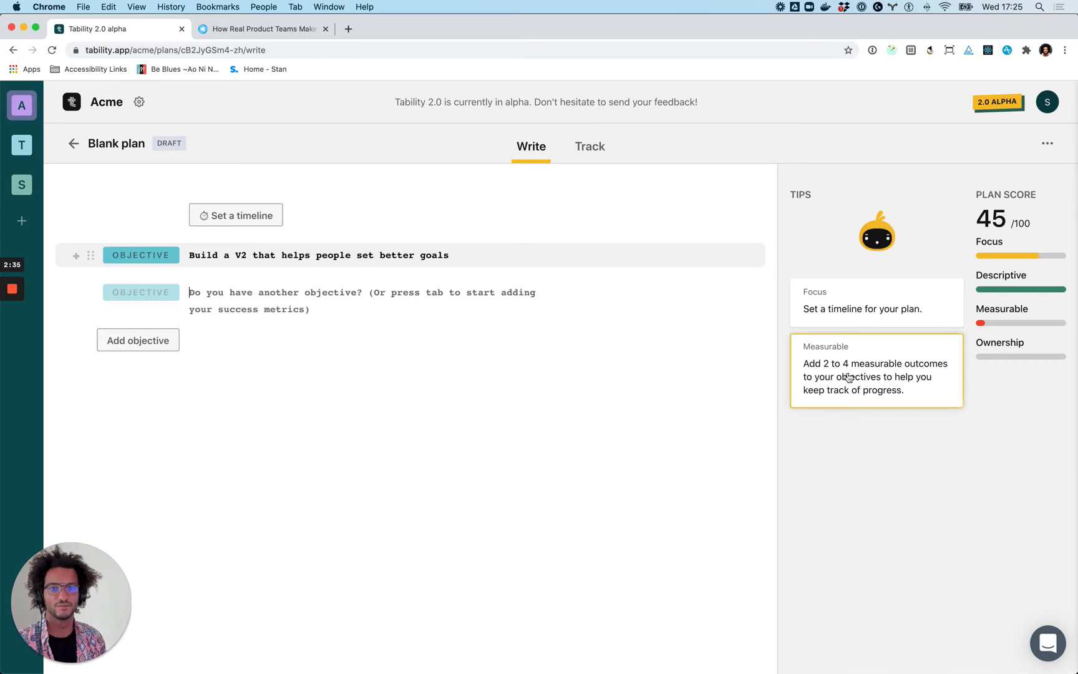
Follow the Focus tip and set the plan's timeline to the current quarter.
{"action": "left_click", "coordinate": [860, 314]}
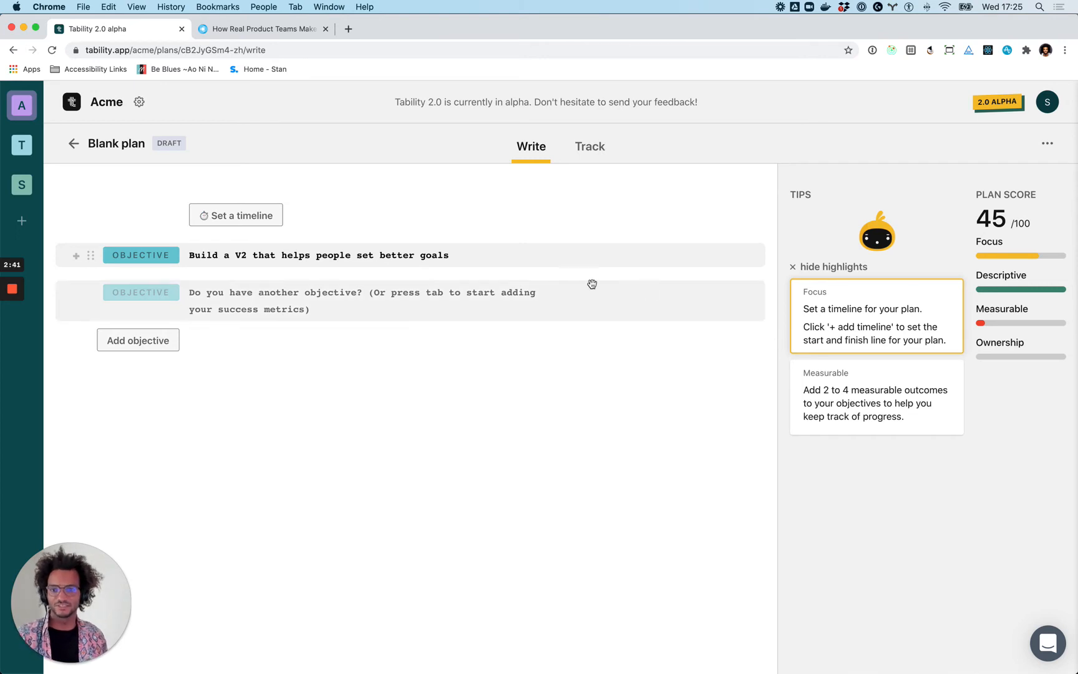
{"action": "left_click", "coordinate": [261, 226]}
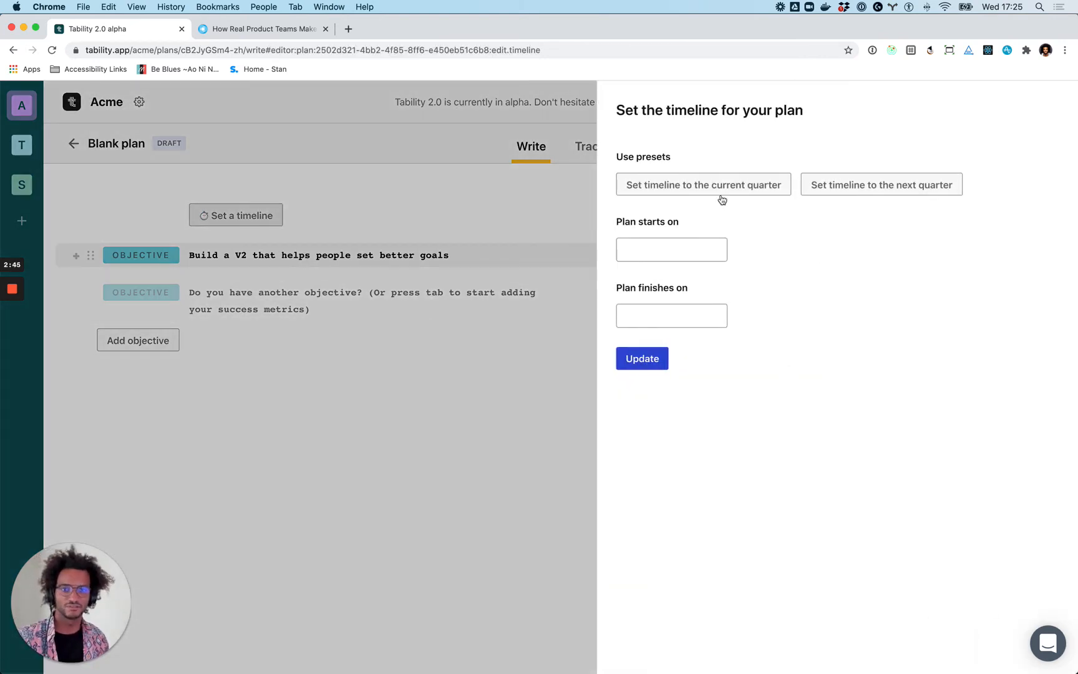
{"action": "left_click", "coordinate": [719, 198]}
{"action": "left_click", "coordinate": [653, 363]}
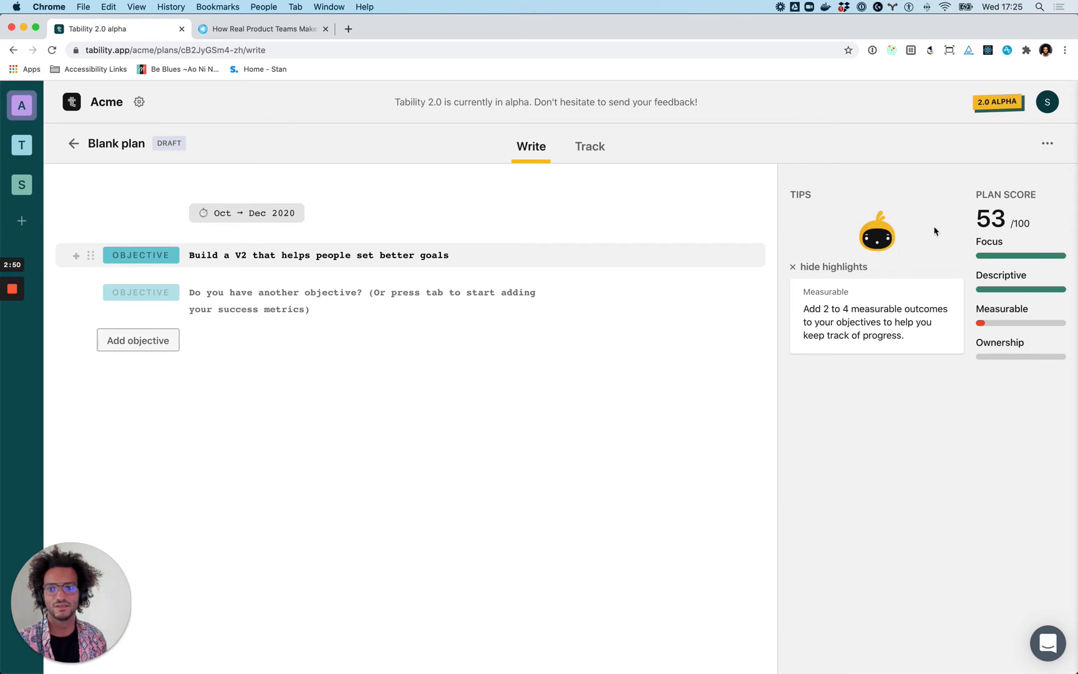
Add the measurable outcome "60% of our users would be disappointed if the V2 disappeared" below the objective.
{"action": "left_click", "coordinate": [851, 338]}
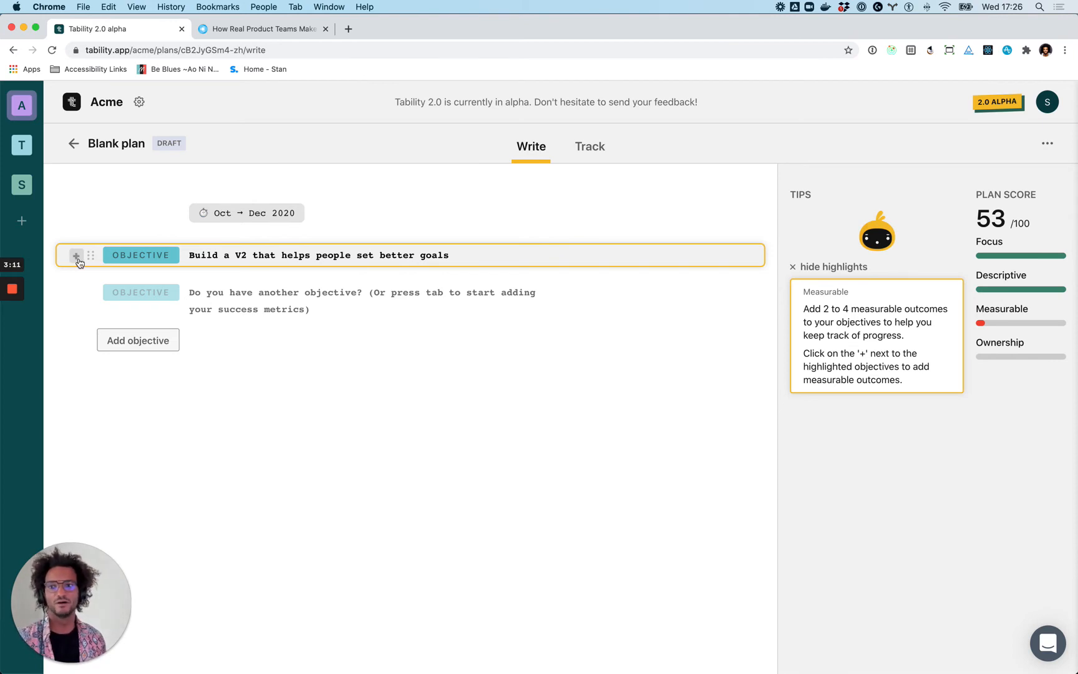
{"action": "left_click", "coordinate": [78, 256]}
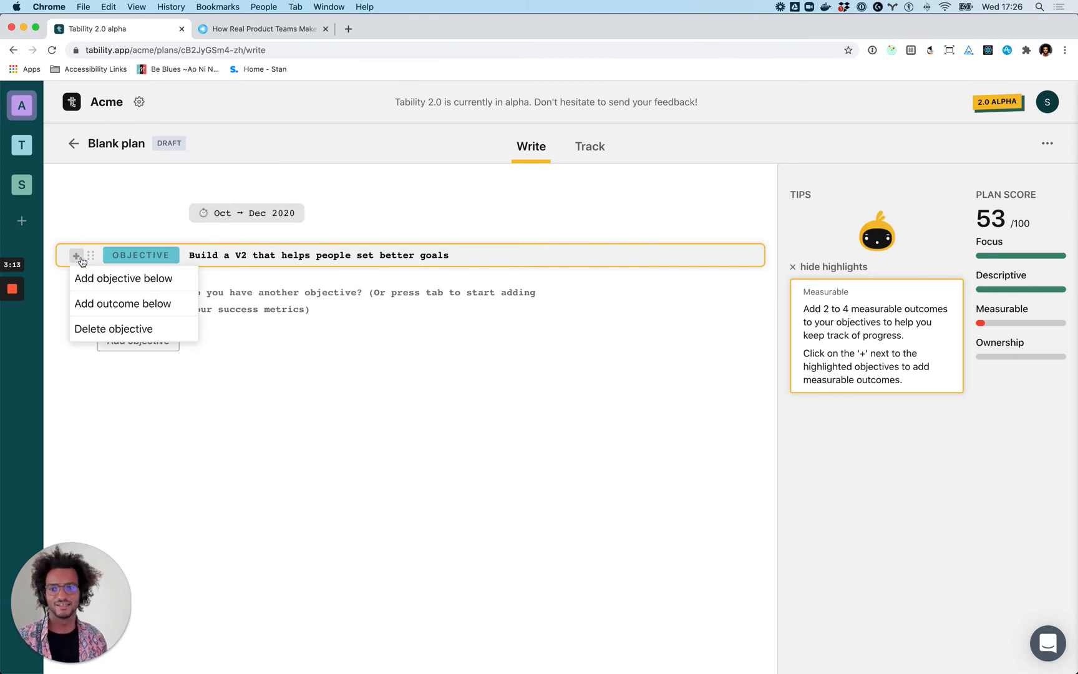
{"action": "left_click", "coordinate": [116, 304]}
{"action": "left_click", "coordinate": [269, 292]}
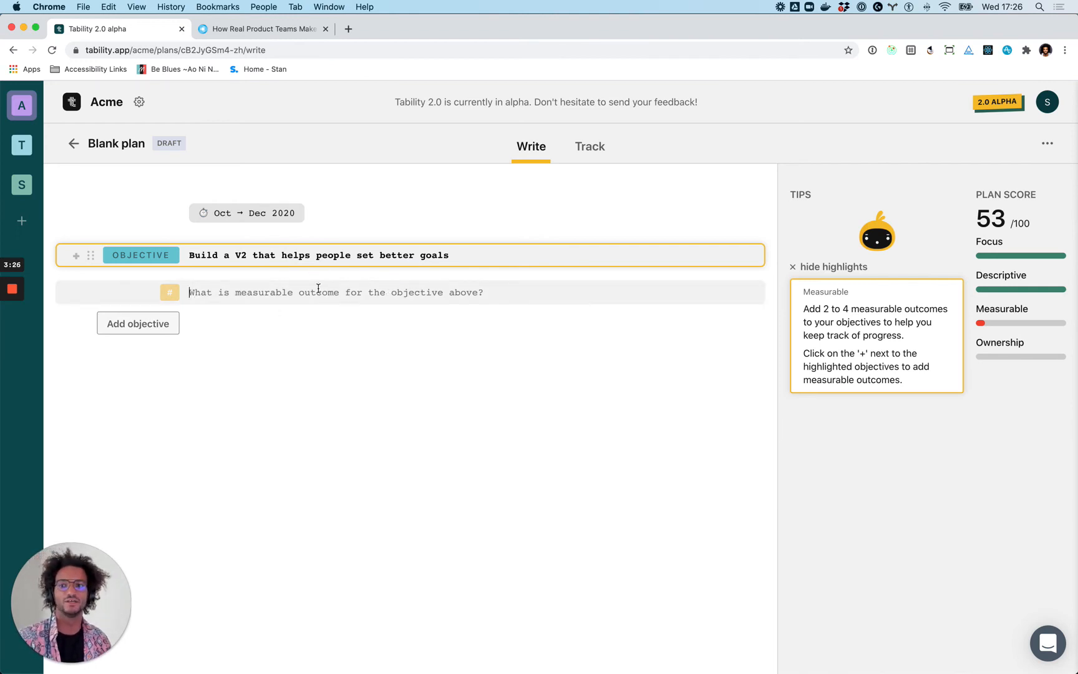
{"action": "type", "text": "40"}
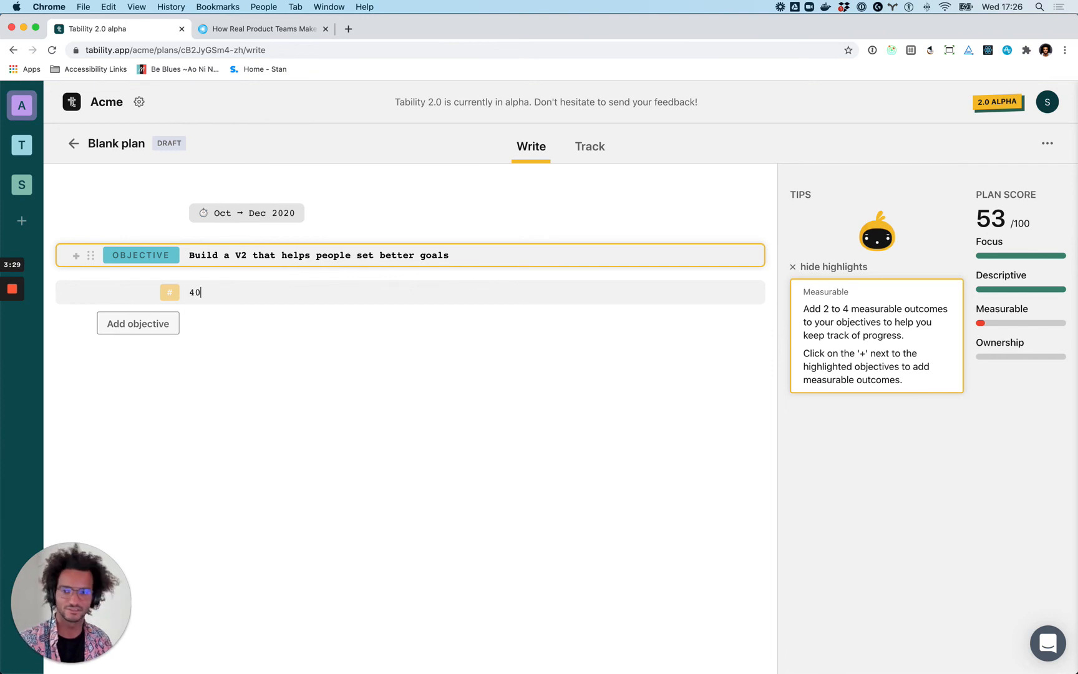
{"action": "type", "text": "% of our"}
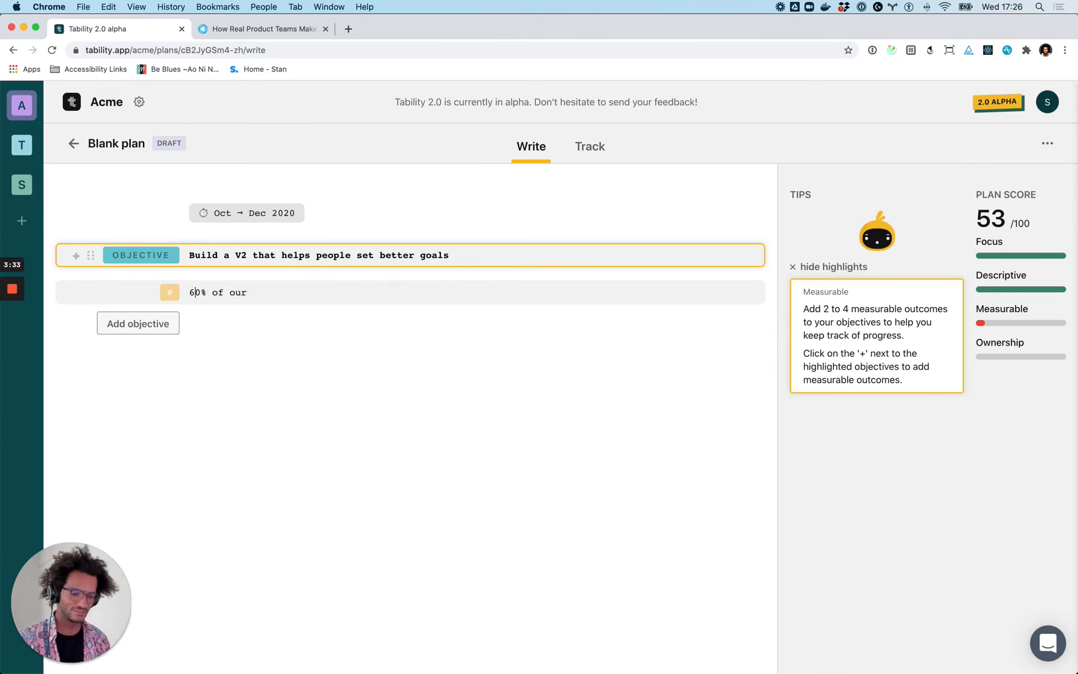
{"action": "type", "text": "users would"}
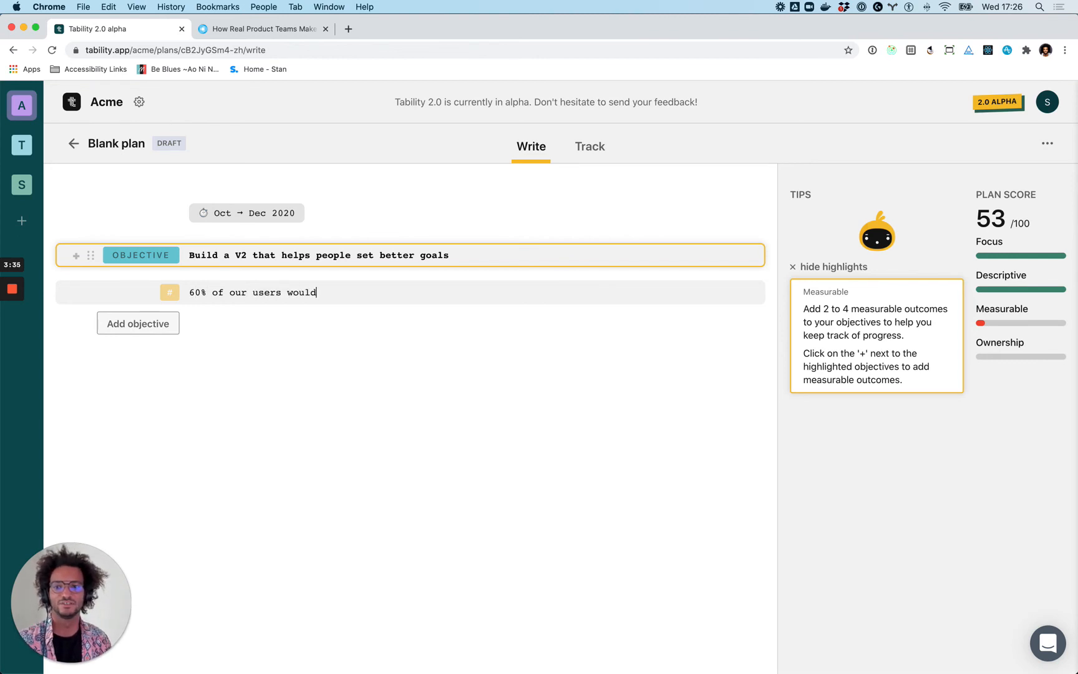
{"action": "type", "text": " be disa"}
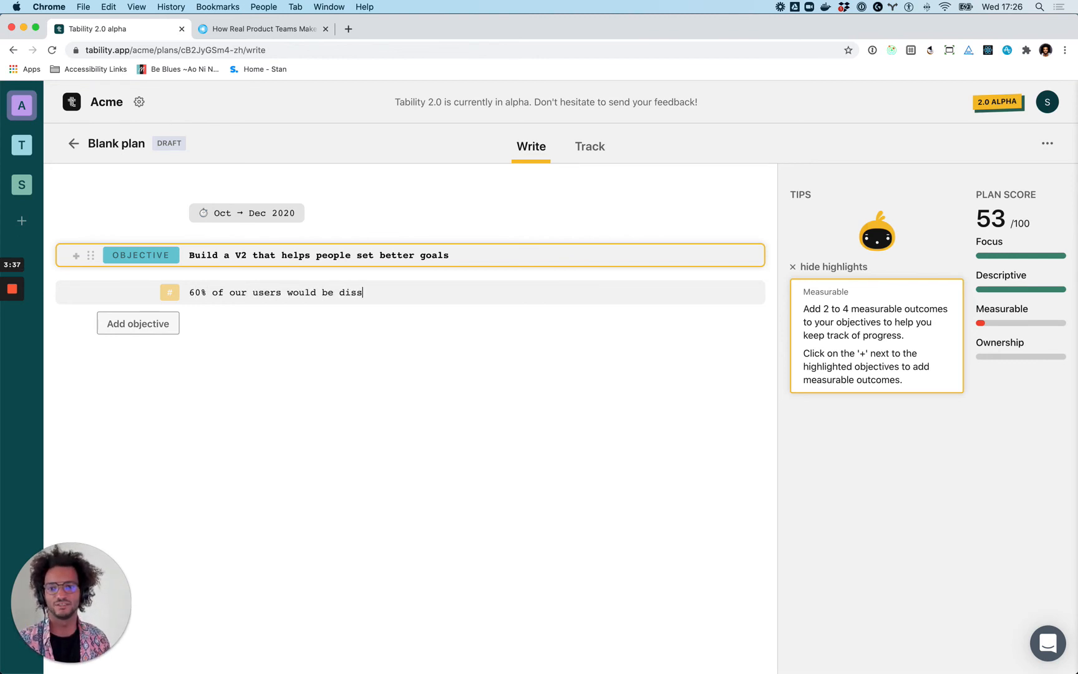
{"action": "type", "text": "ppointed if th"}
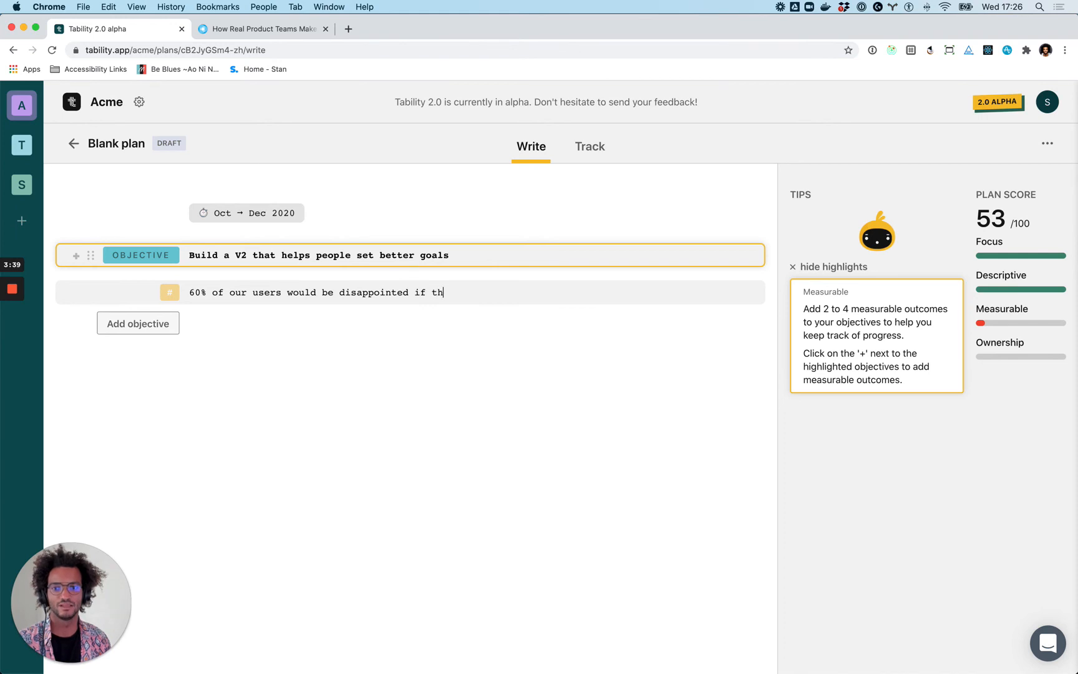
{"action": "type", "text": "e V2 disa"}
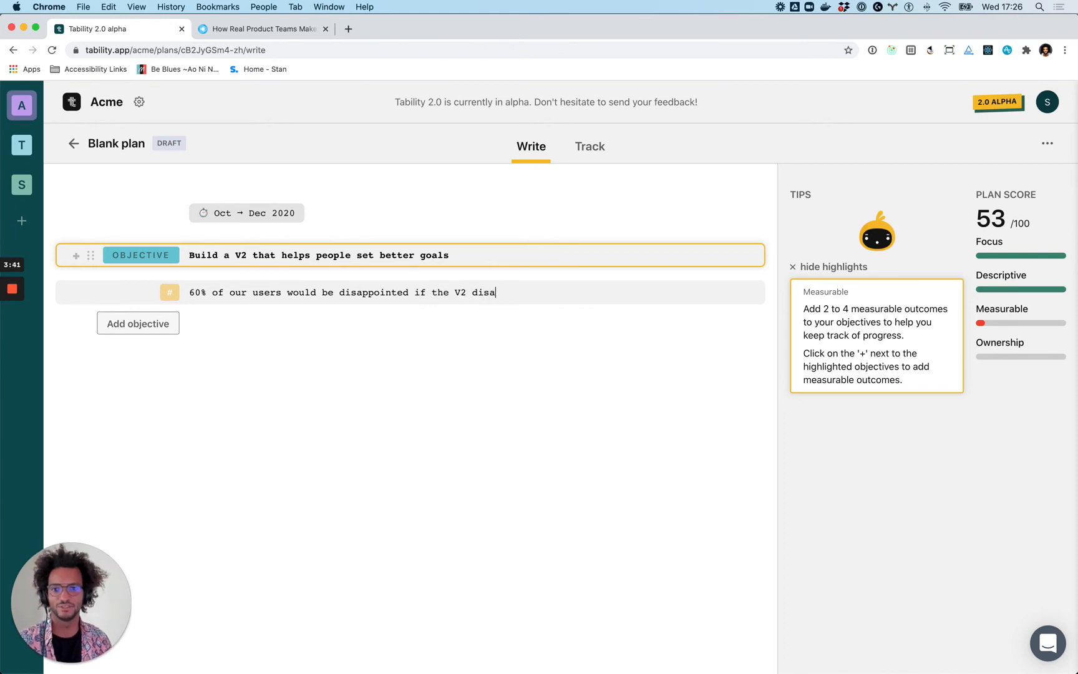
{"action": "type", "text": "ppeared"}
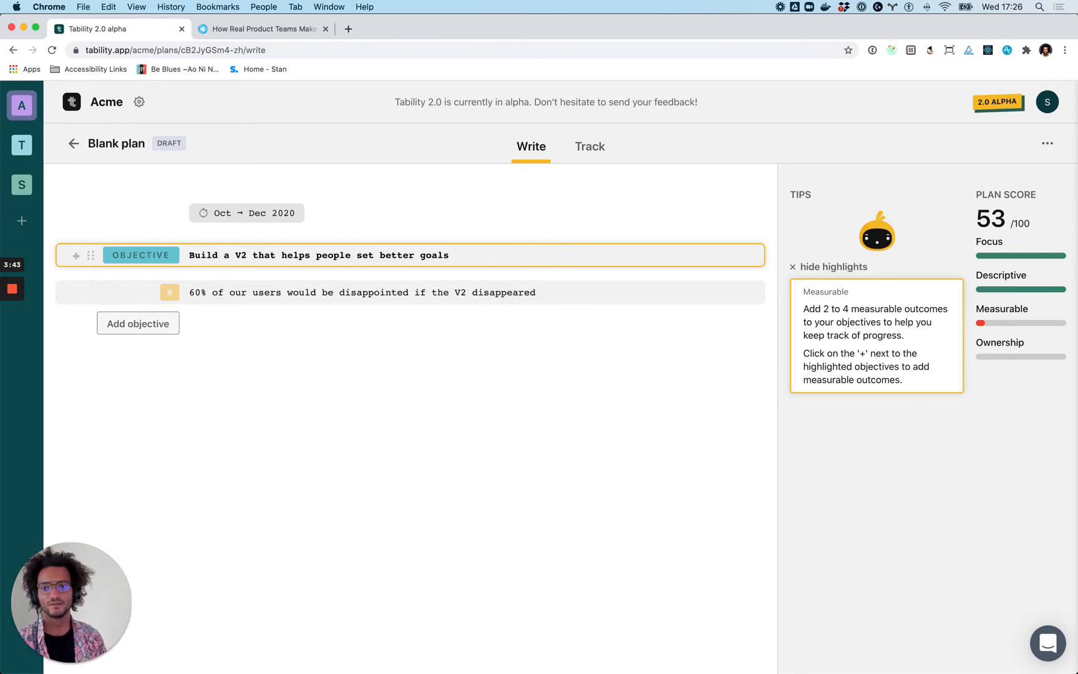
{"action": "key", "text": "Return"}
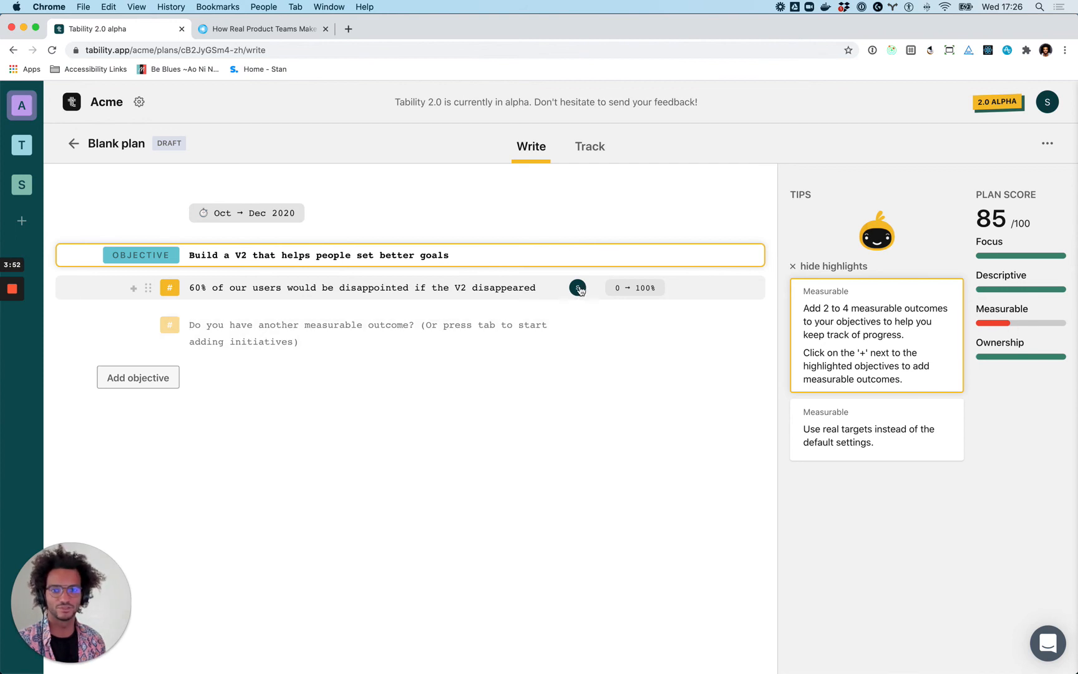
Add a second measurable outcome, "150 weekly active users on the beta", to the objective.
{"action": "left_click", "coordinate": [224, 325]}
{"action": "type", "text": "100"}
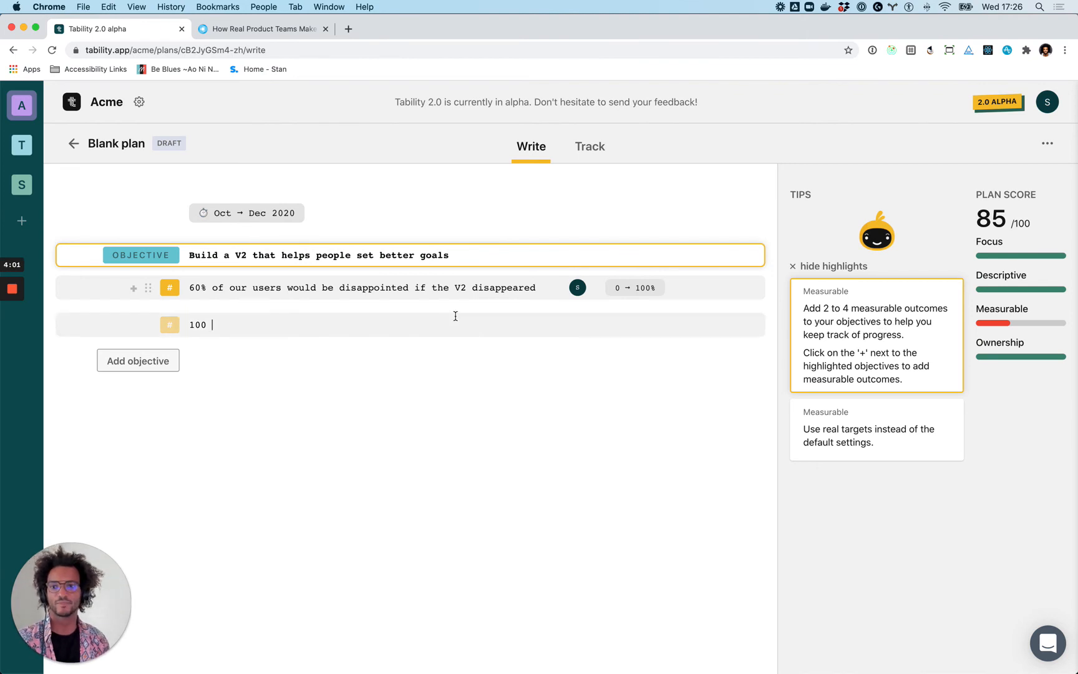
{"action": "key", "text": "BackSpace"}
{"action": "key", "text": "BackSpace"}
{"action": "type", "text": "50 "}
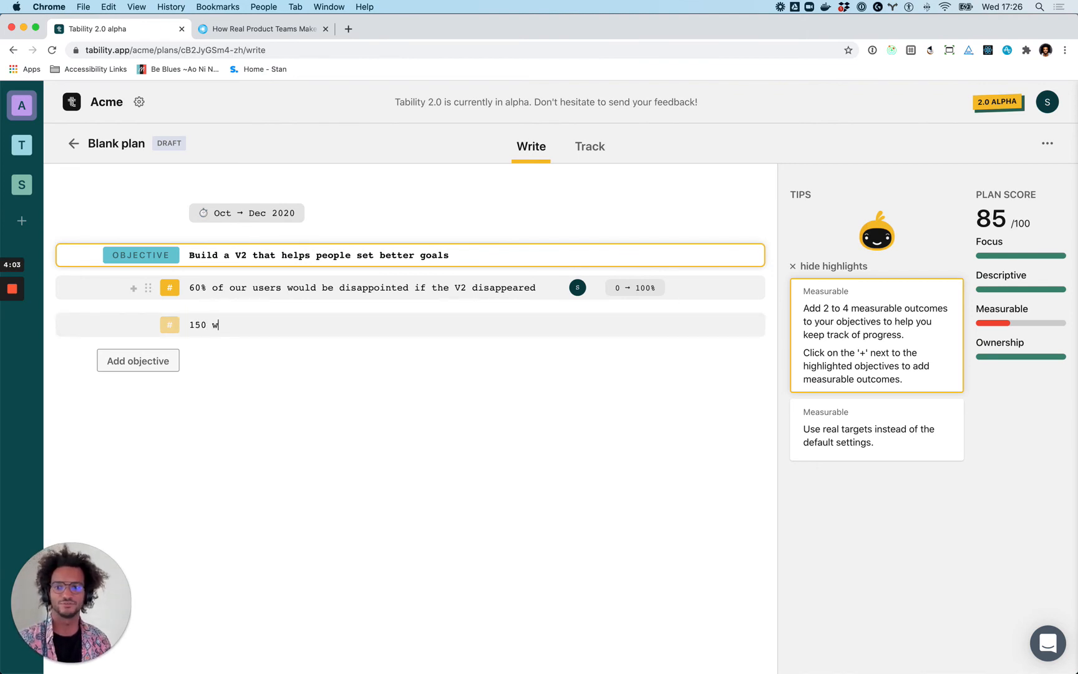
{"action": "type", "text": "weekly active "}
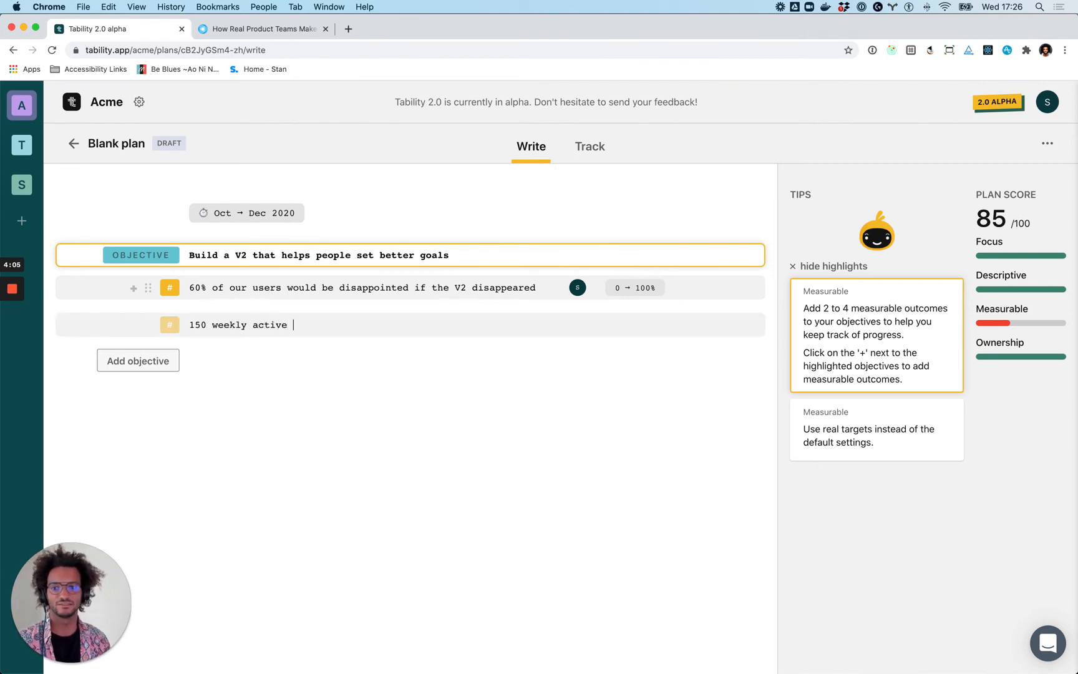
{"action": "type", "text": "users on the b"}
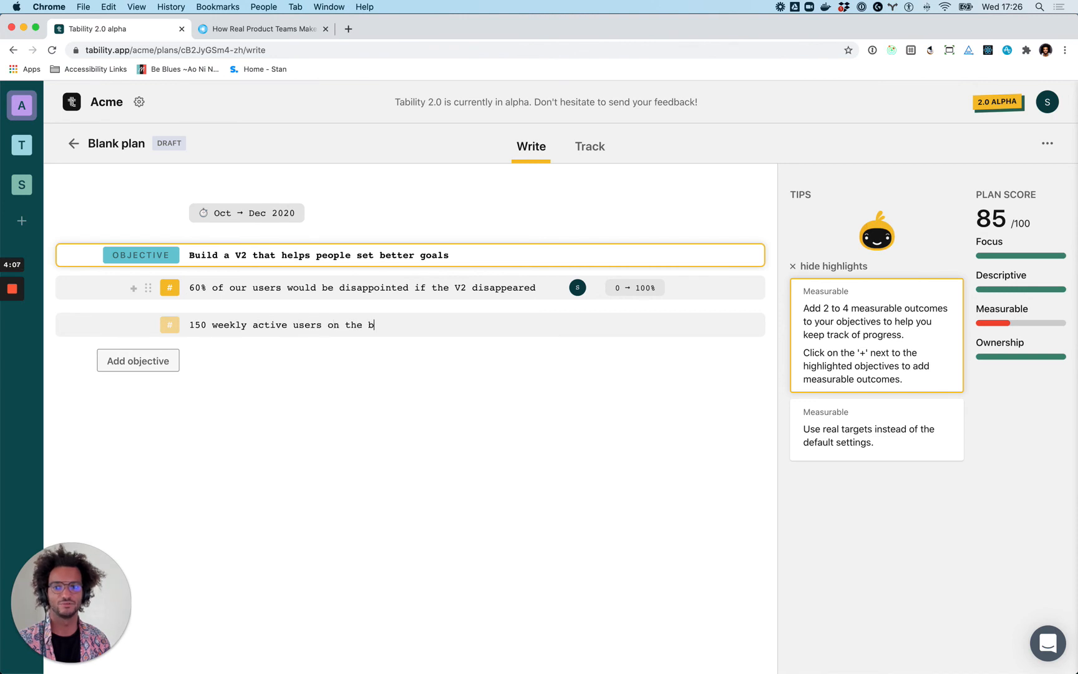
{"action": "type", "text": "eta"}
{"action": "key", "text": "Return"}
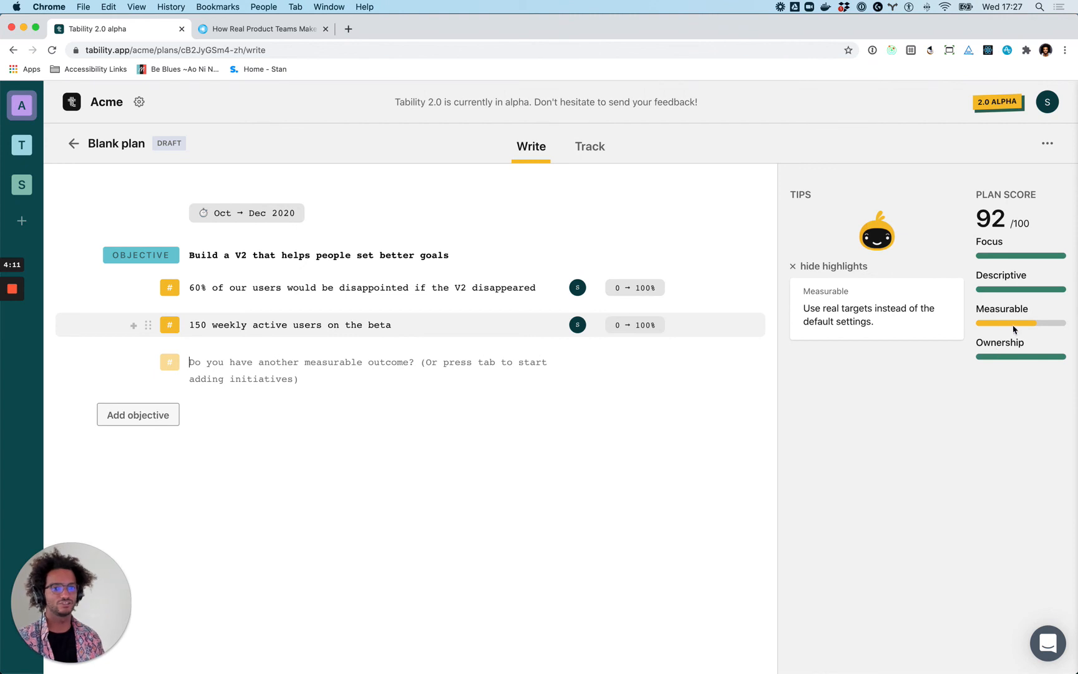
Follow the Measurable tip and set the starting value and format of the "150 weekly active users on the beta" outcome to 0WAUs.
{"action": "left_click", "coordinate": [931, 323]}
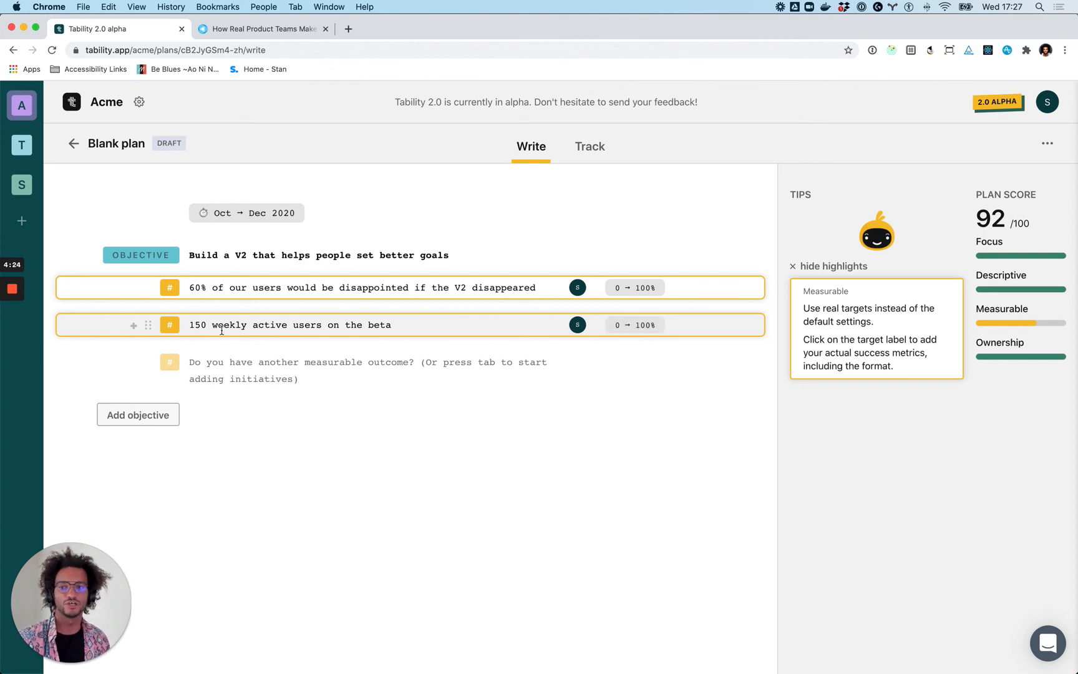
{"action": "left_click", "coordinate": [643, 326]}
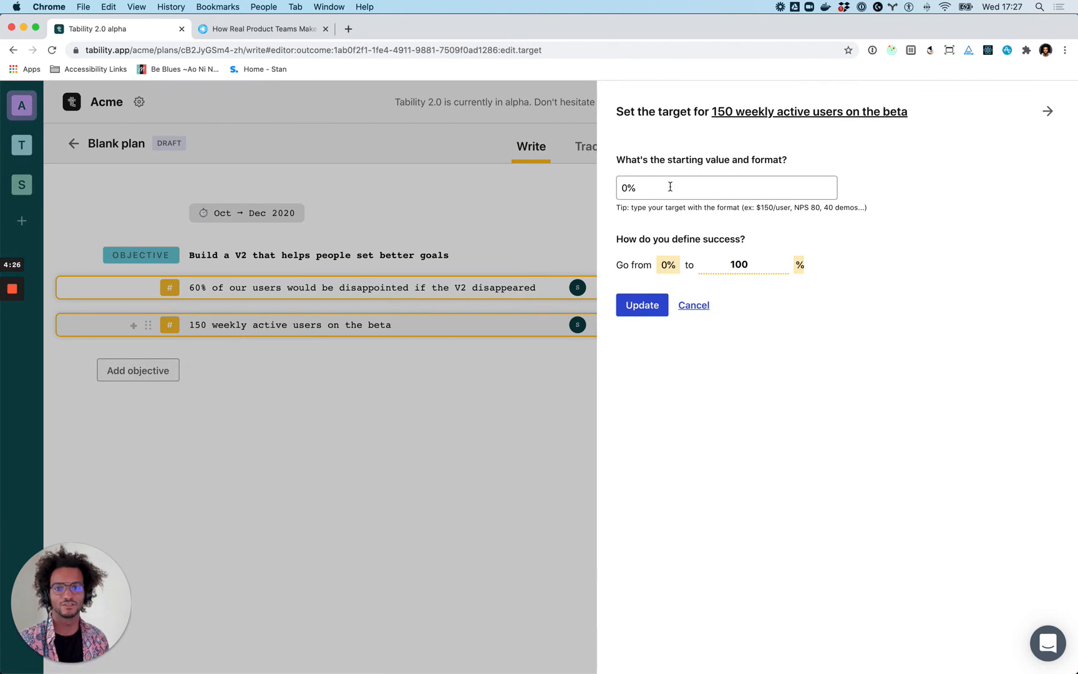
{"action": "triple_click", "coordinate": [669, 190]}
{"action": "type", "text": "0"}
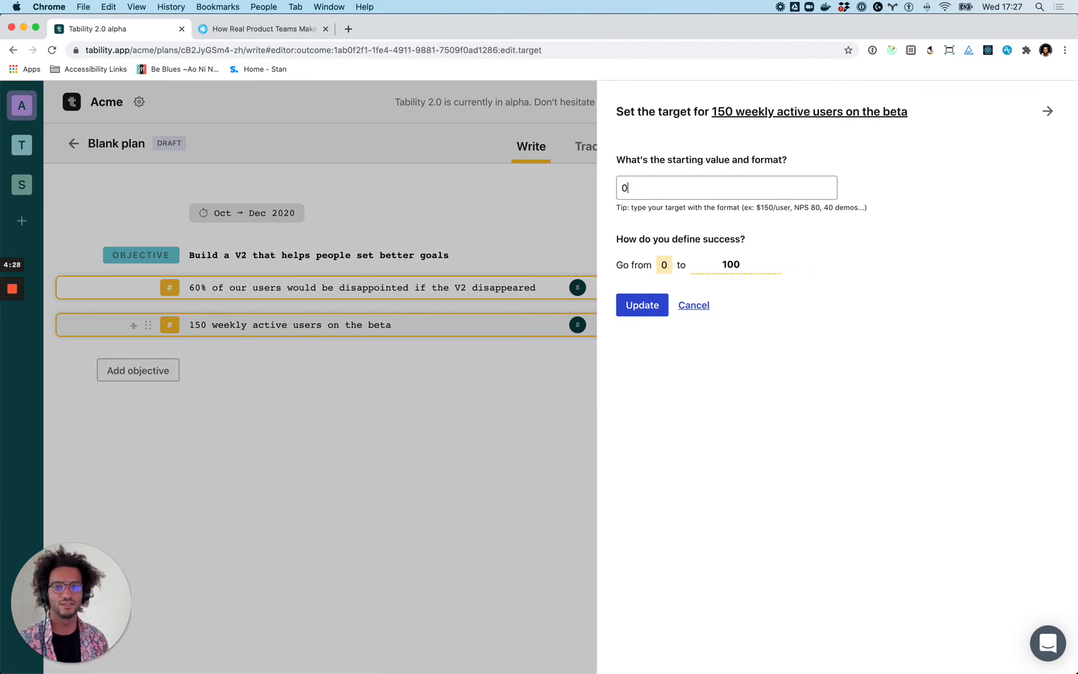
{"action": "type", "text": "WAUs"}
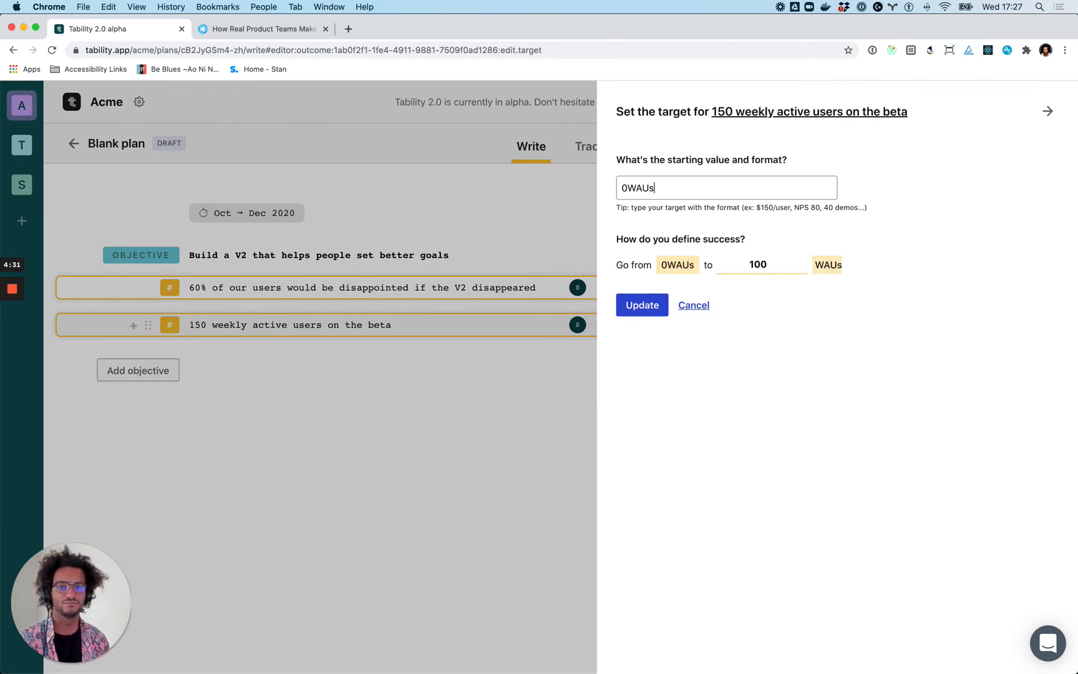
Set the success value of the weekly active users outcome to 150 WAUs and save the target.
{"action": "left_click", "coordinate": [783, 263]}
{"action": "key", "text": "BackSpace"}
{"action": "key", "text": "BackSpace"}
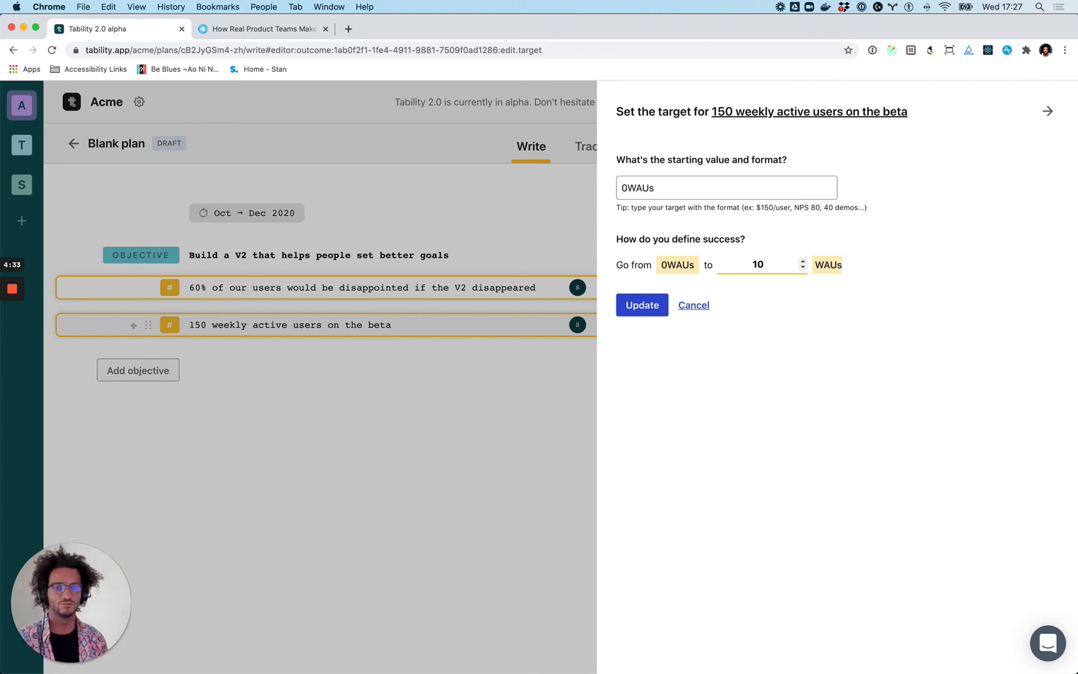
{"action": "type", "text": "40"}
{"action": "key", "text": "BackSpace"}
{"action": "key", "text": "BackSpace"}
{"action": "type", "text": "50"}
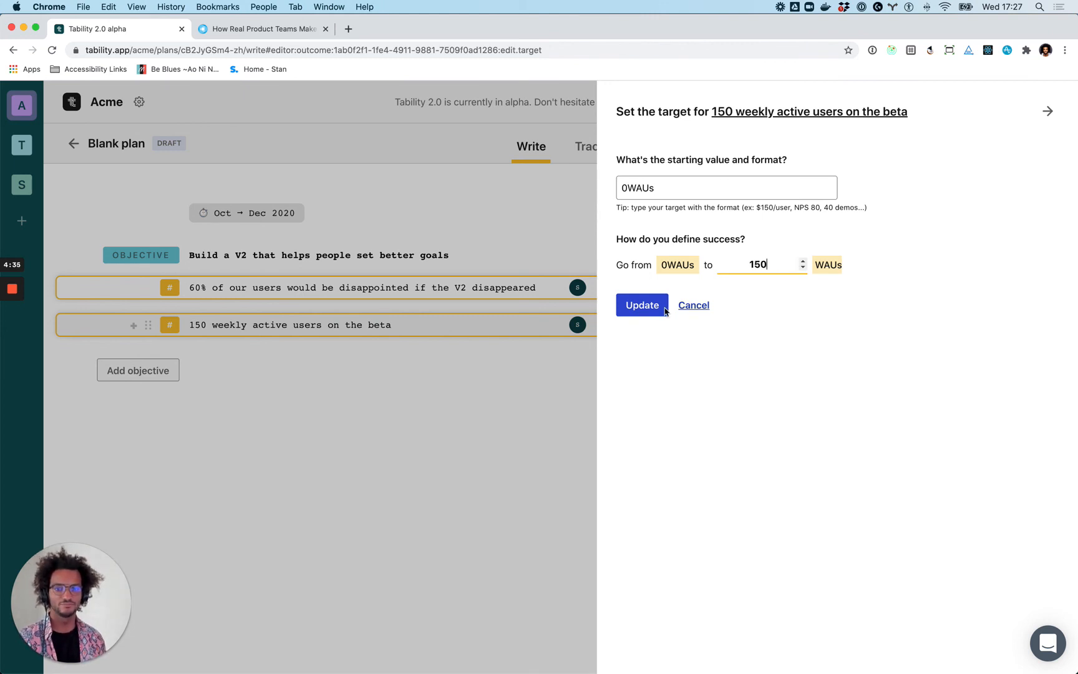
{"action": "left_click", "coordinate": [666, 310]}
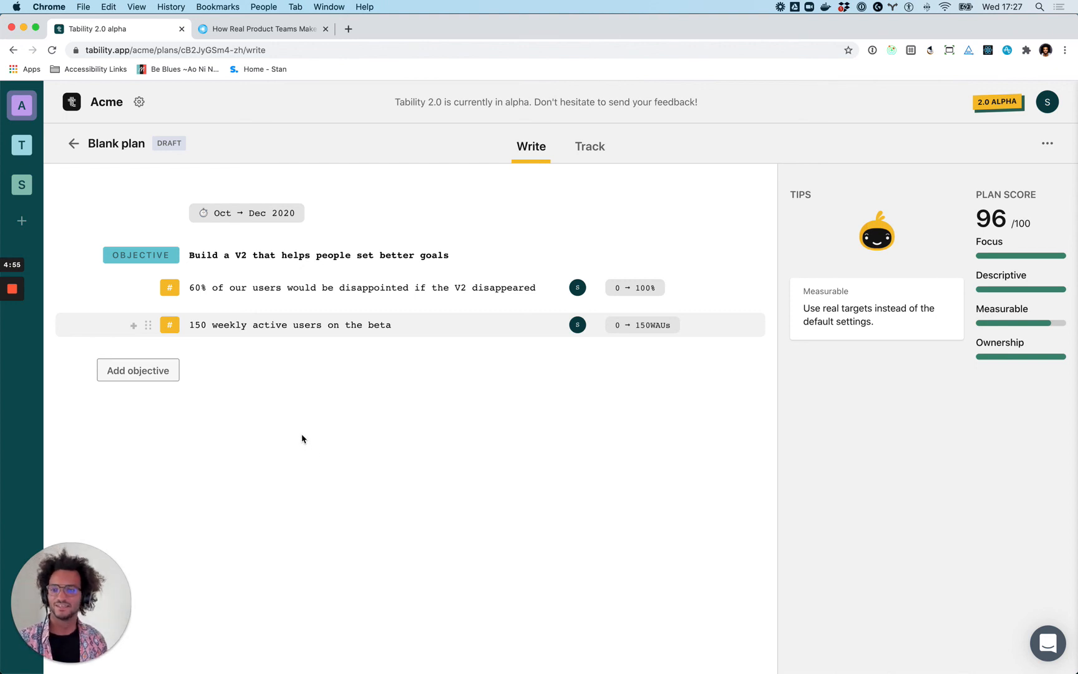
{"action": "mouse_move", "coordinate": [23, 291]}
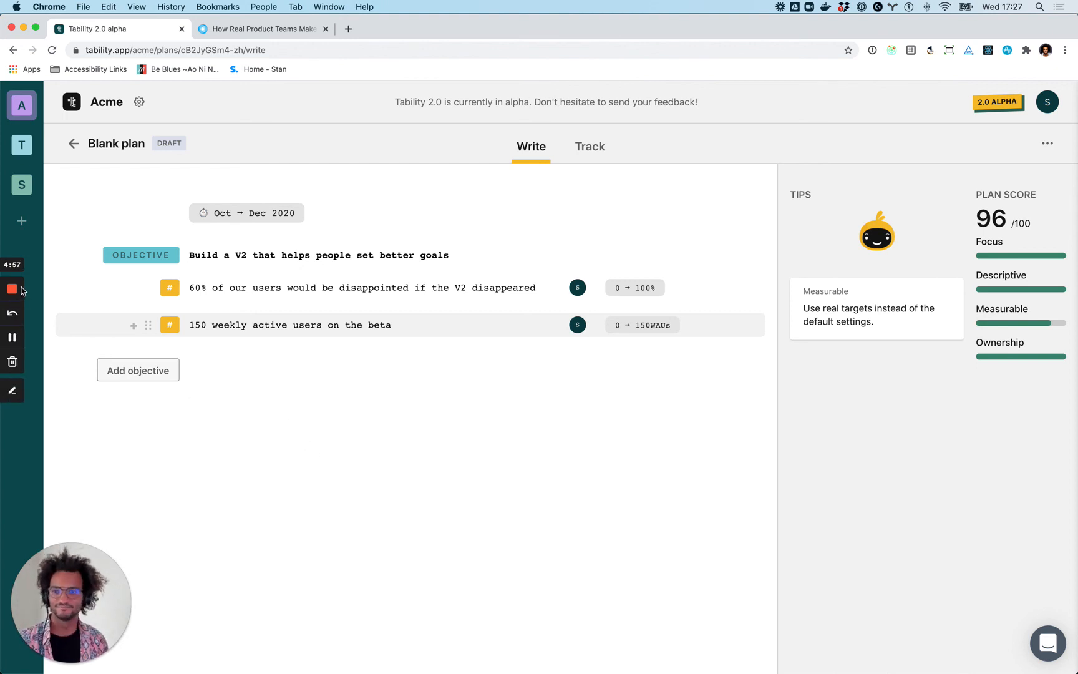